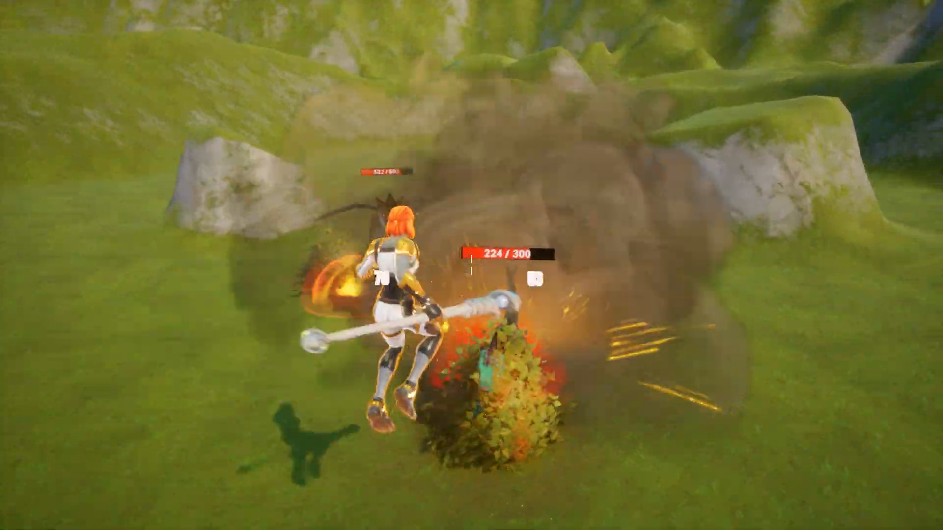
pyautogui.press('w')
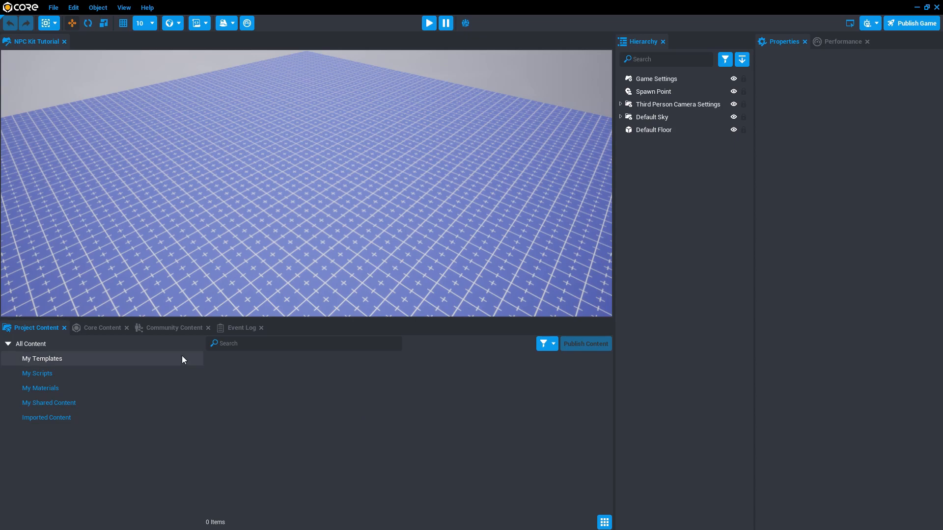
# Step: Search the community content for "npc kit" and sort the results by Most Downloaded
pyautogui.click(169, 328)
pyautogui.click(153, 345)
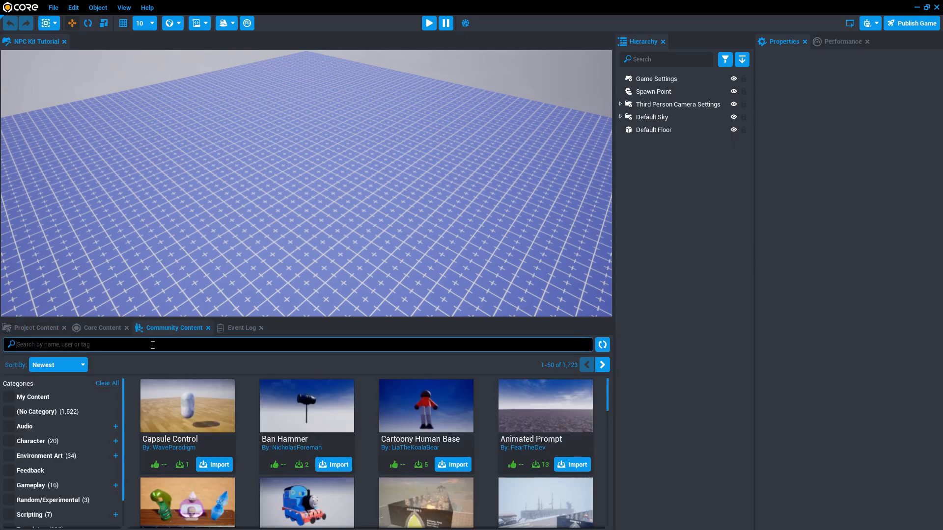
pyautogui.write('npc kit')
pyautogui.press('Return')
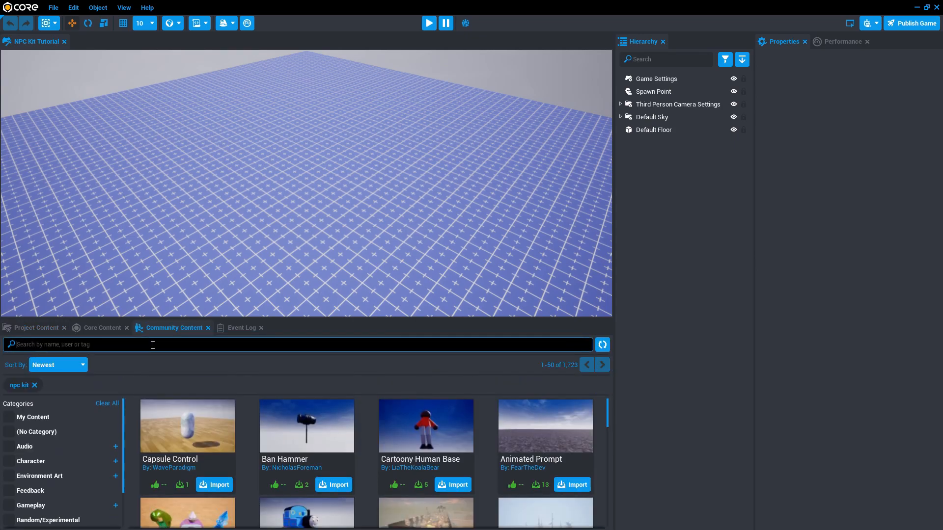
pyautogui.click(59, 367)
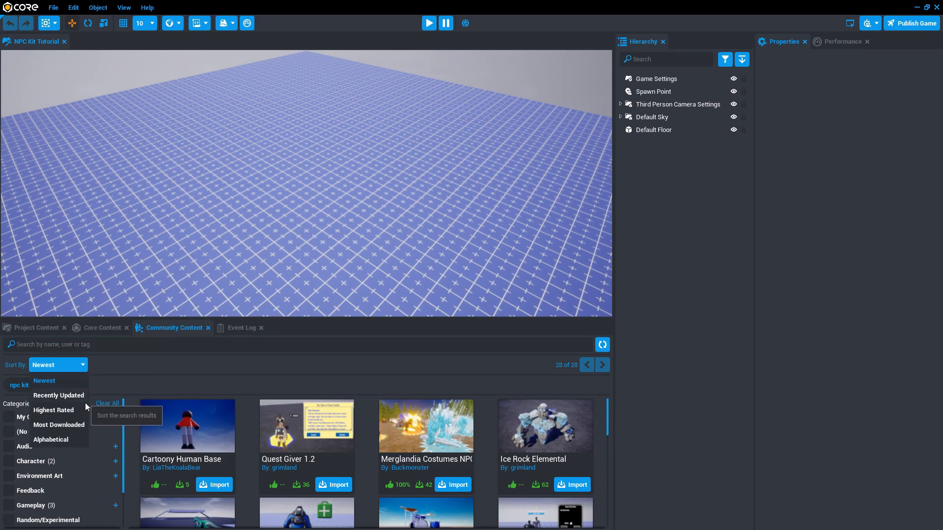
pyautogui.click(69, 425)
# Step: Open the NPC AI Kit entry and import its latest version into the project
pyautogui.click(190, 434)
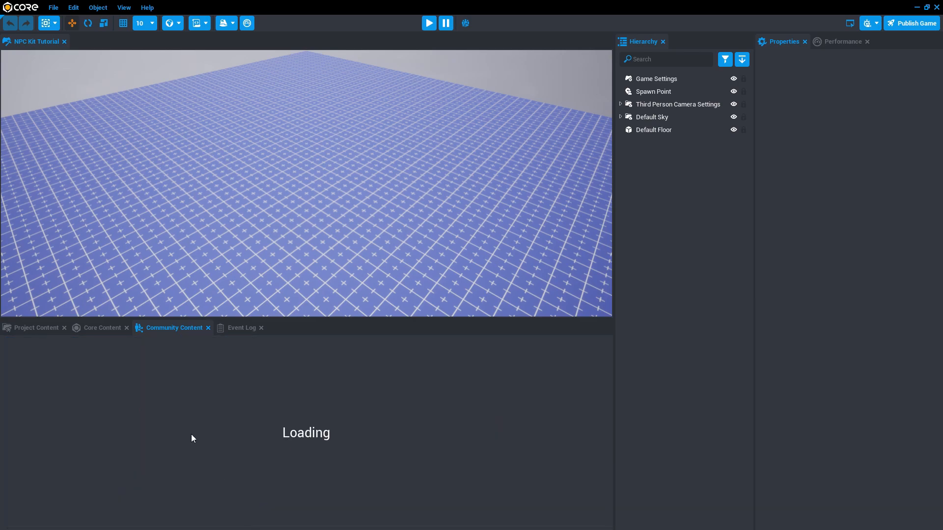
pyautogui.click(211, 447)
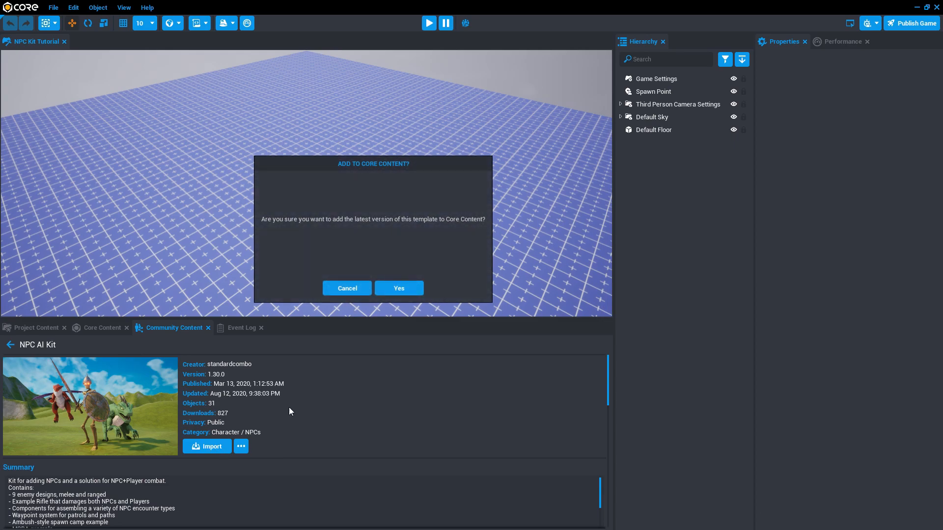
pyautogui.click(399, 289)
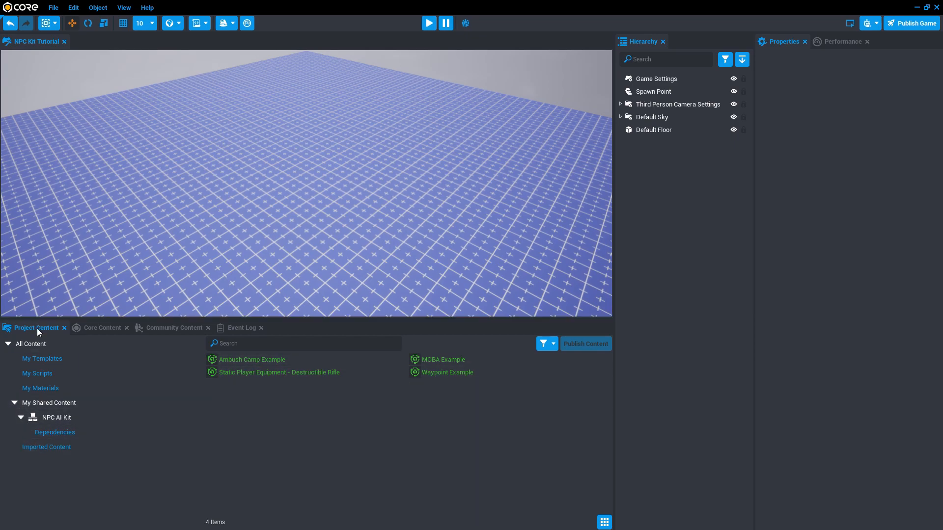
# Step: Place the RPG Raptor template from the NPC AI Kit dependencies on the far part of the floor and test it in preview
pyautogui.click(51, 434)
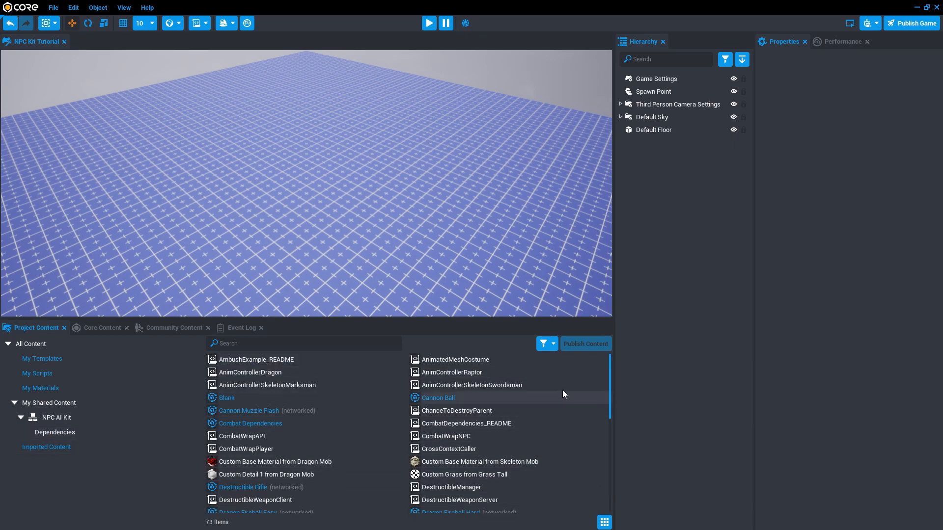
pyautogui.moveTo(610, 387); pyautogui.dragTo(614, 505)
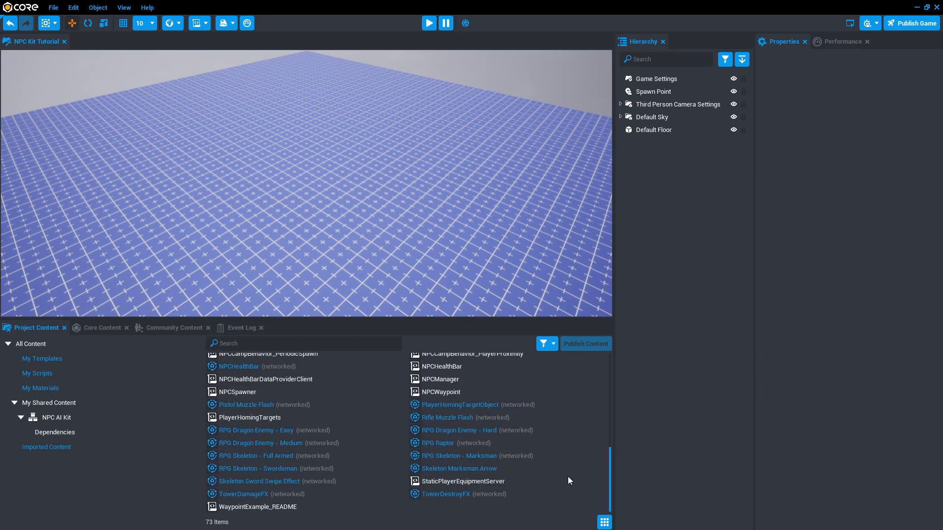
pyautogui.moveTo(437, 442); pyautogui.dragTo(316, 118)
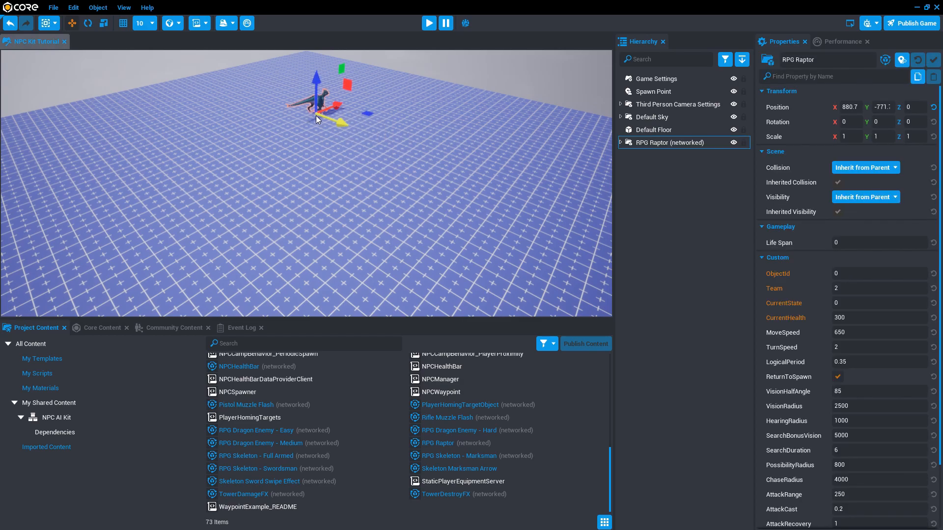
pyautogui.click(429, 23)
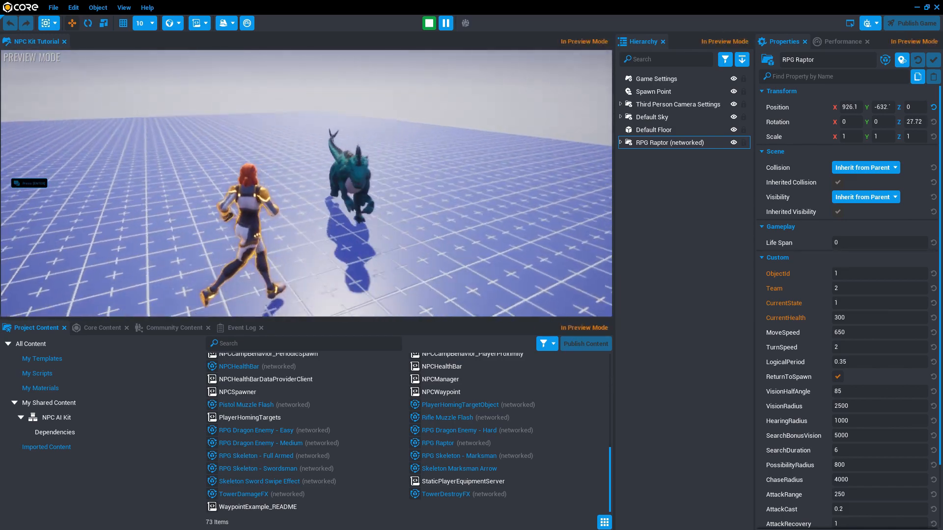
pyautogui.press('=')
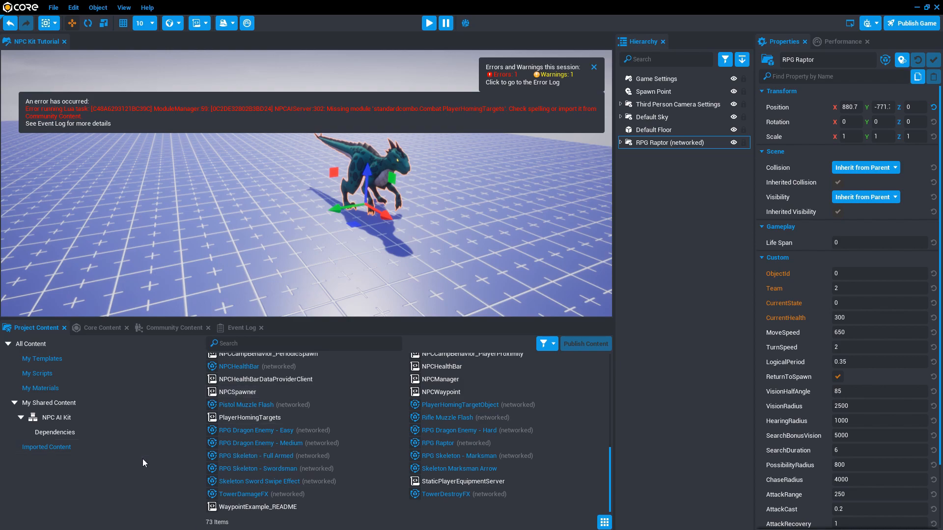
# Step: Find the Combat Dependencies template by searching the project content for "comb" and add it to the scene hierarchy
pyautogui.click(255, 342)
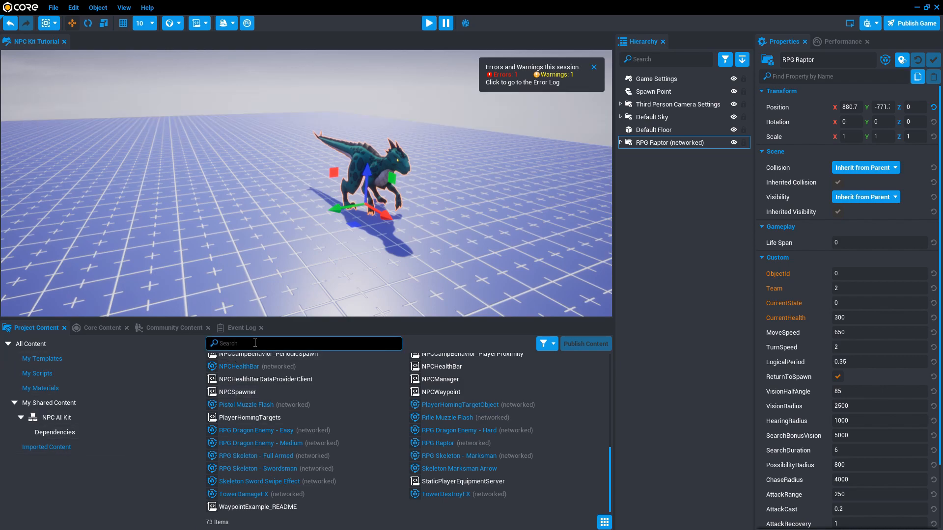
pyautogui.write('comb')
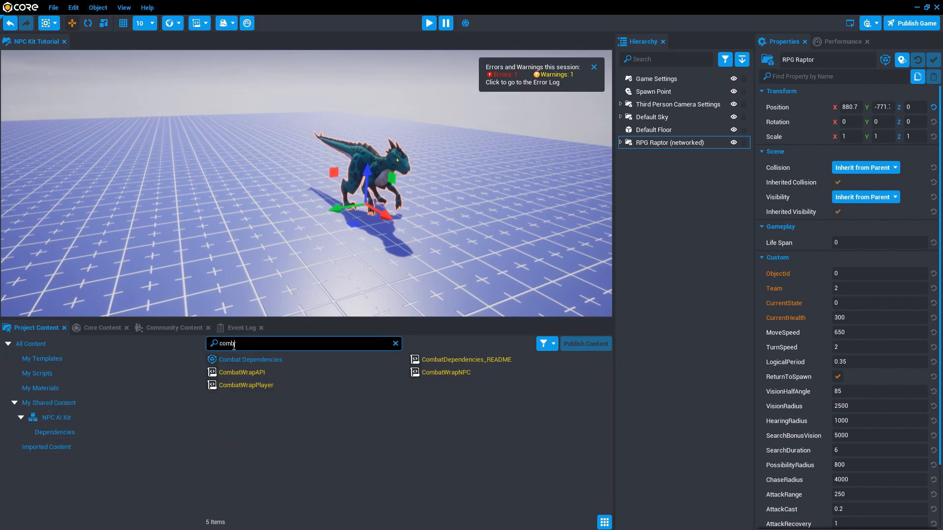
pyautogui.moveTo(246, 361); pyautogui.dragTo(685, 241)
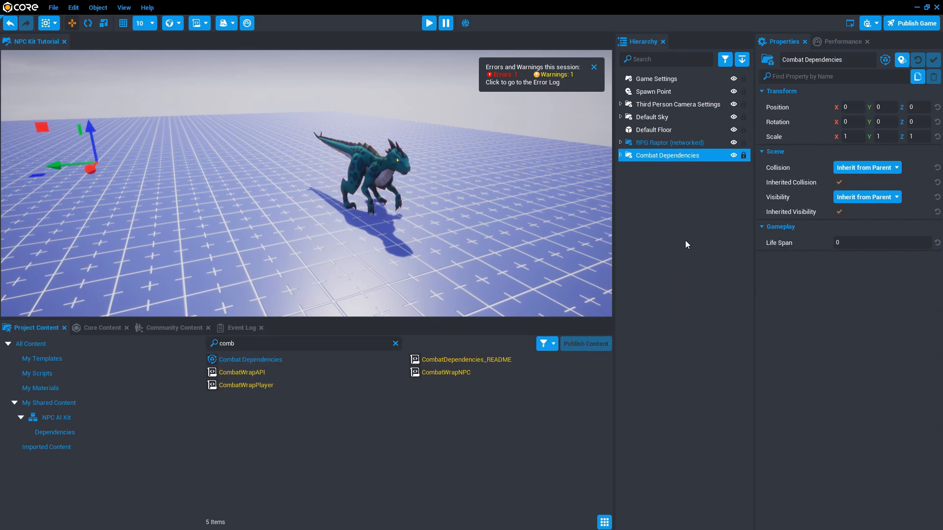
# Step: Preview the game with the combat dependencies in place, approach the raptor, and end the preview
pyautogui.click(429, 23)
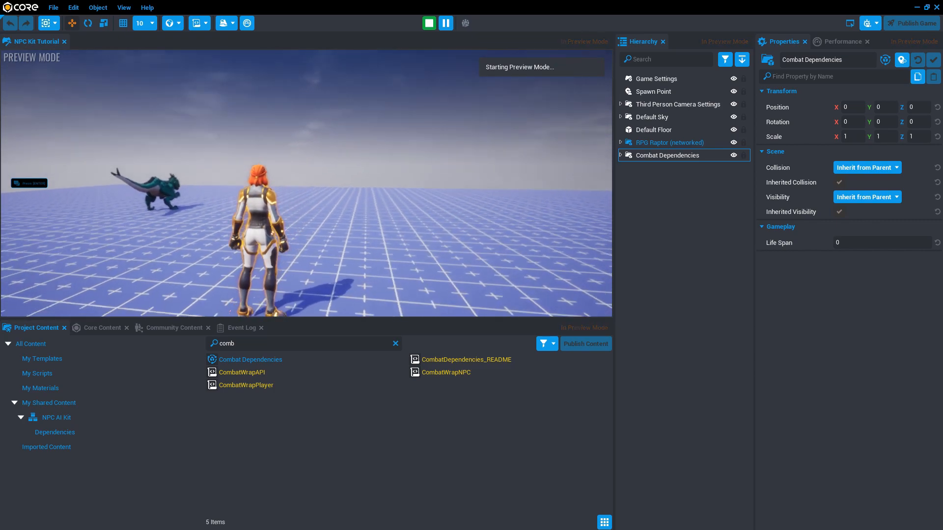
pyautogui.press('w')
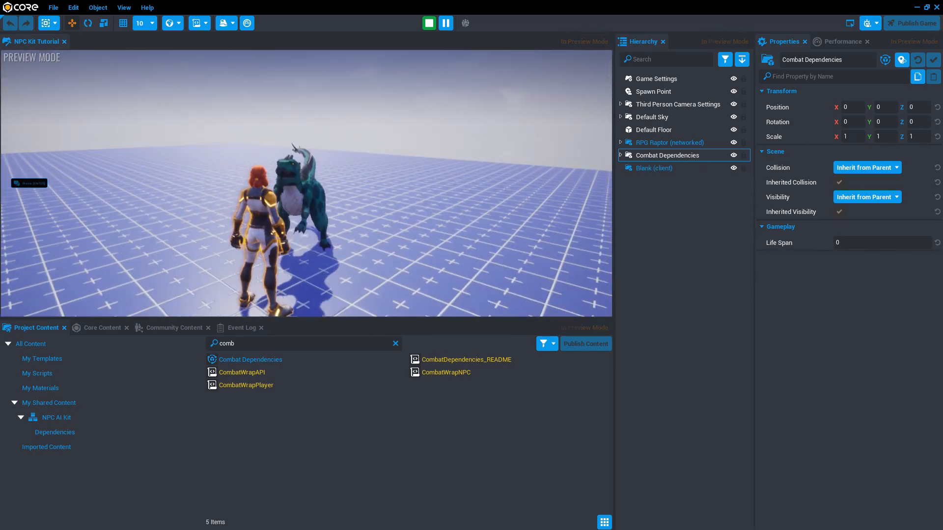
pyautogui.press('Escape')
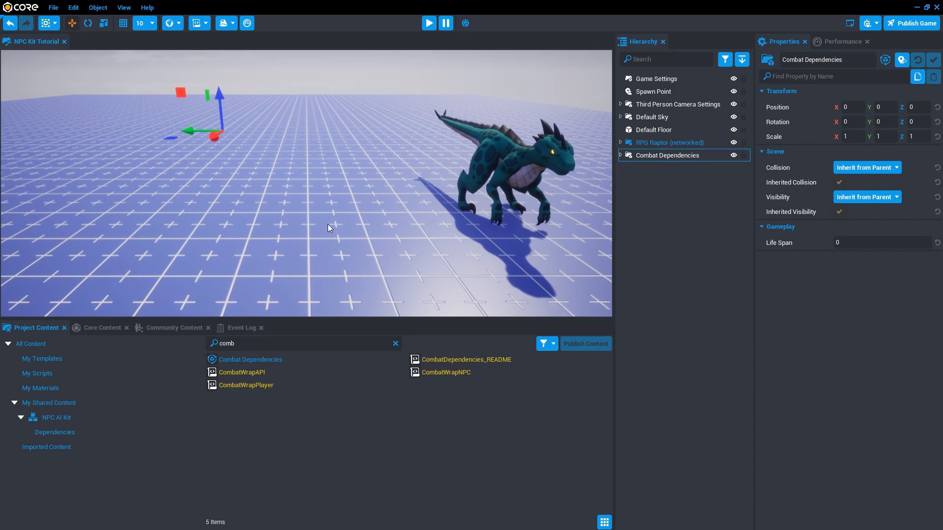
# Step: Search the community content for "combat dependencies", view the Combat Dependencies package details, and return to the project content
pyautogui.click(176, 328)
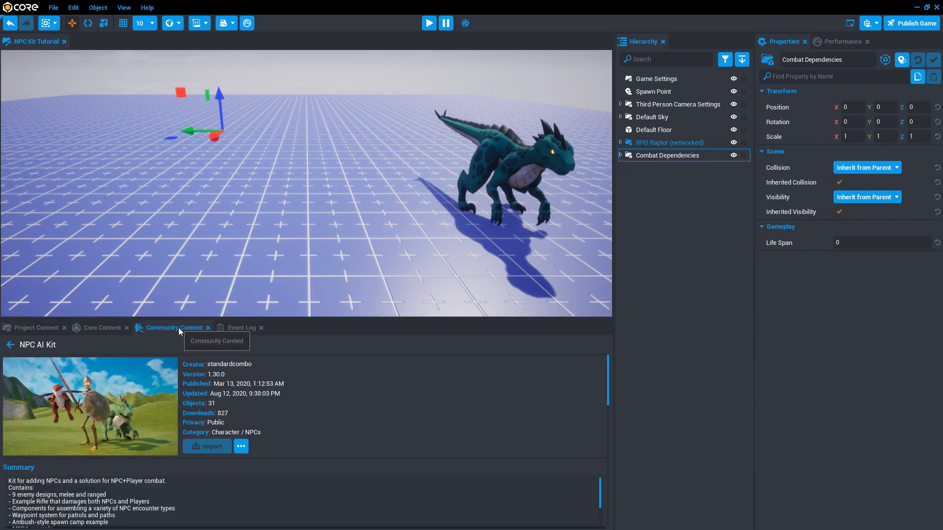
pyautogui.click(11, 345)
pyautogui.click(66, 346)
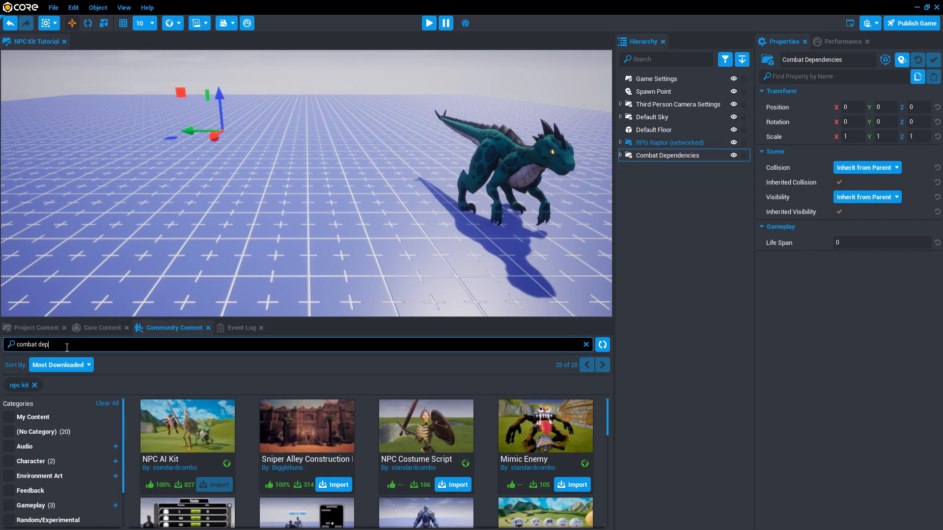
pyautogui.write('combat dependencies')
pyautogui.press('Return')
pyautogui.scroll(-2, 363, 449)
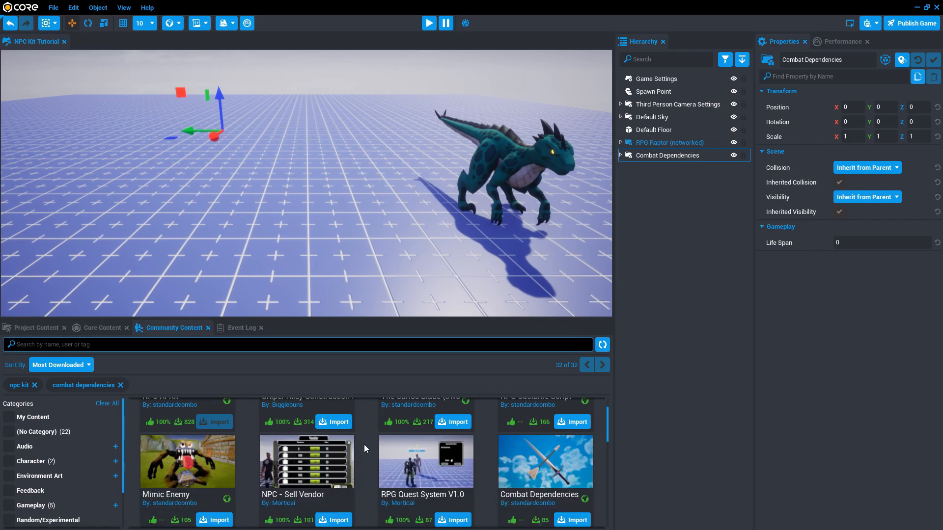
pyautogui.click(523, 415)
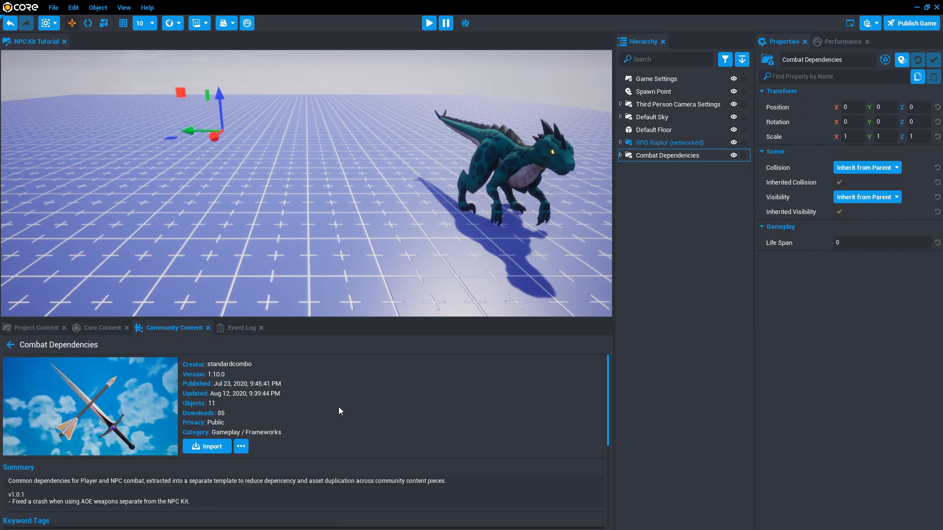
pyautogui.click(10, 345)
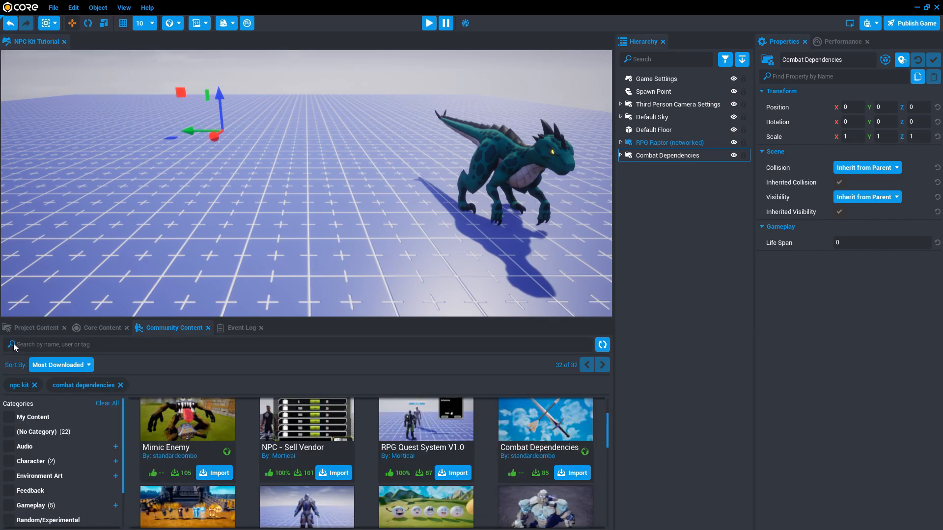
pyautogui.click(36, 328)
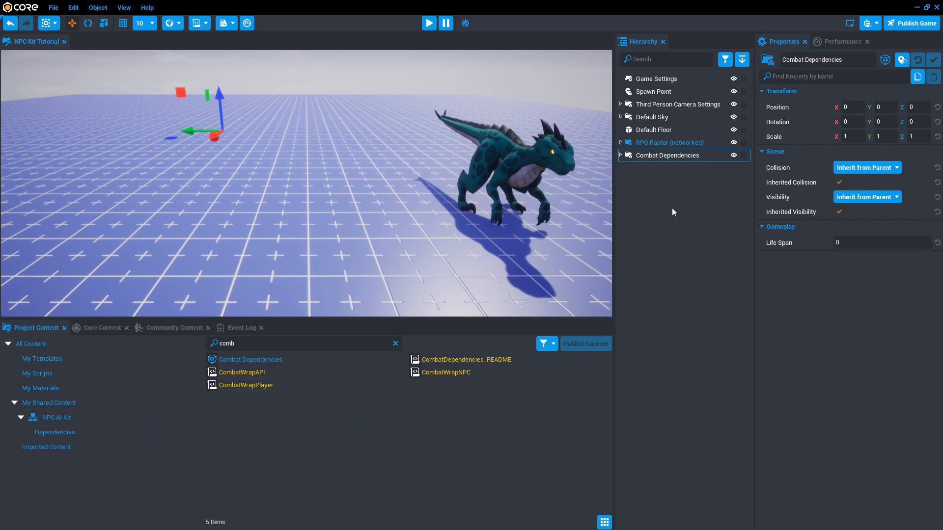
# Step: Move RPG Raptor below Combat Dependencies in the hierarchy and expand it together with its ClientContext group
pyautogui.moveTo(653, 142); pyautogui.dragTo(652, 178)
pyautogui.click(620, 155)
pyautogui.click(625, 219)
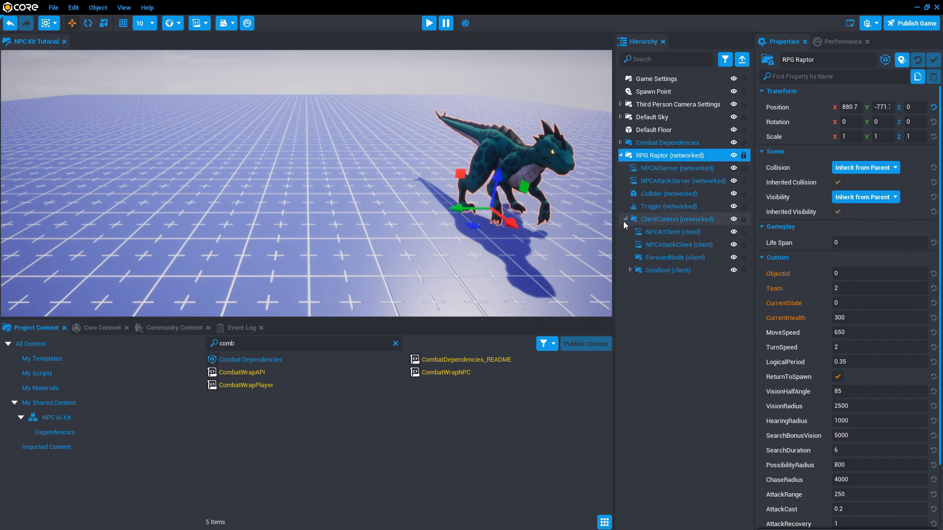
# Step: Get a closer view of the raptor and inspect the properties of its NPCAIServer and NPCAttackServer scripts
pyautogui.moveTo(482, 253); pyautogui.dragTo(556, 247, button='right')
pyautogui.press('w')
pyautogui.click(667, 170)
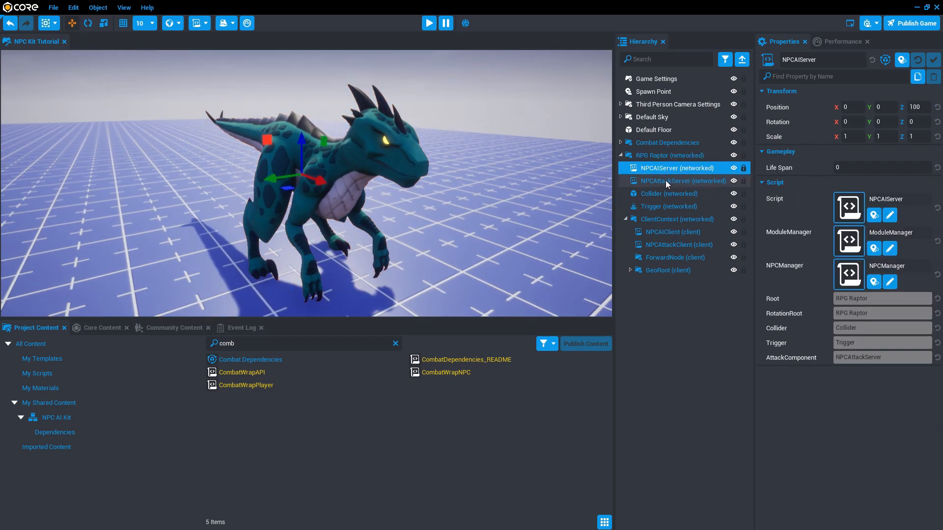
pyautogui.click(661, 183)
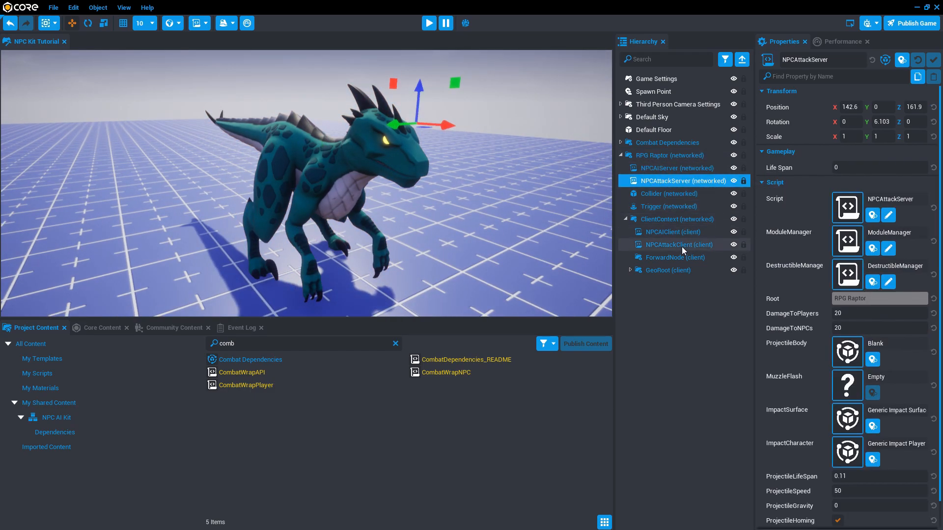
# Step: Set the raptor Collider's visibility to Force On, examine the capsule from the side, and set it back to Force Off
pyautogui.click(661, 194)
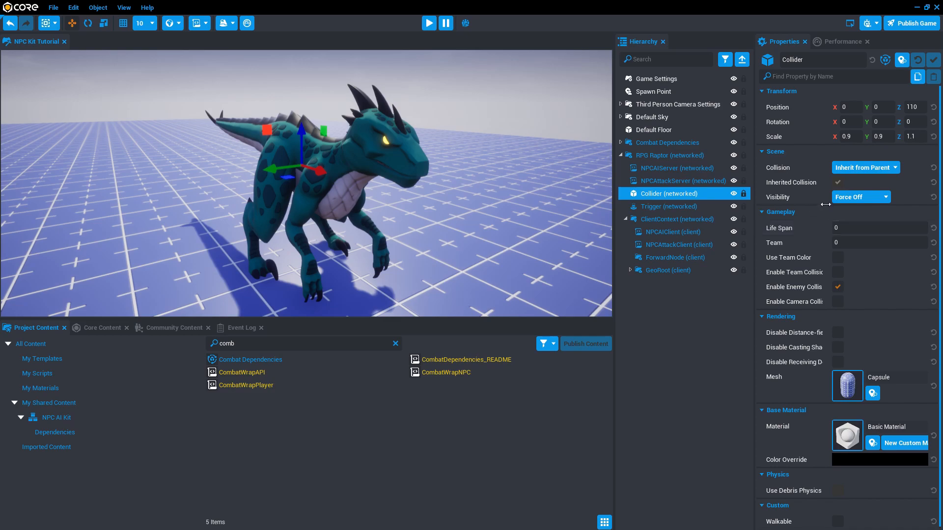
pyautogui.click(844, 197)
pyautogui.click(845, 224)
pyautogui.moveTo(432, 202); pyautogui.dragTo(600, 223, button='right')
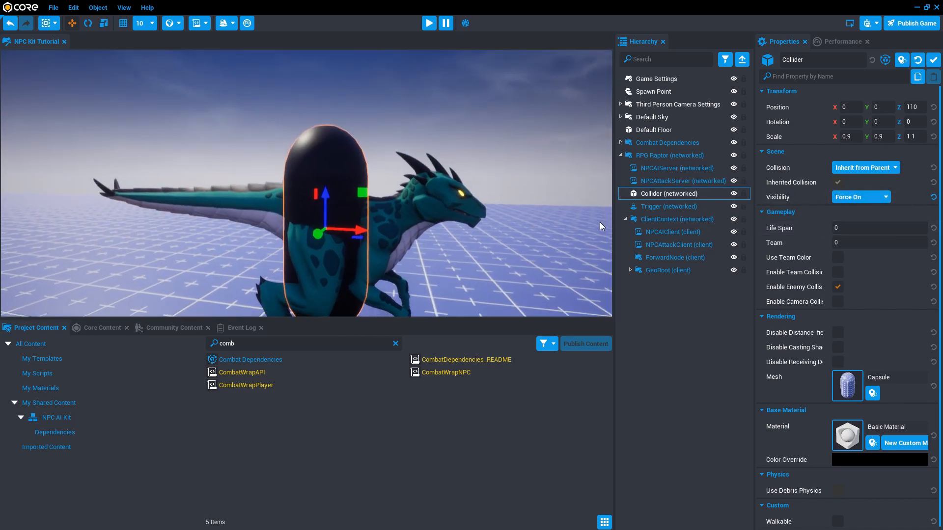
pyautogui.moveTo(411, 232); pyautogui.dragTo(407, 226, button='right')
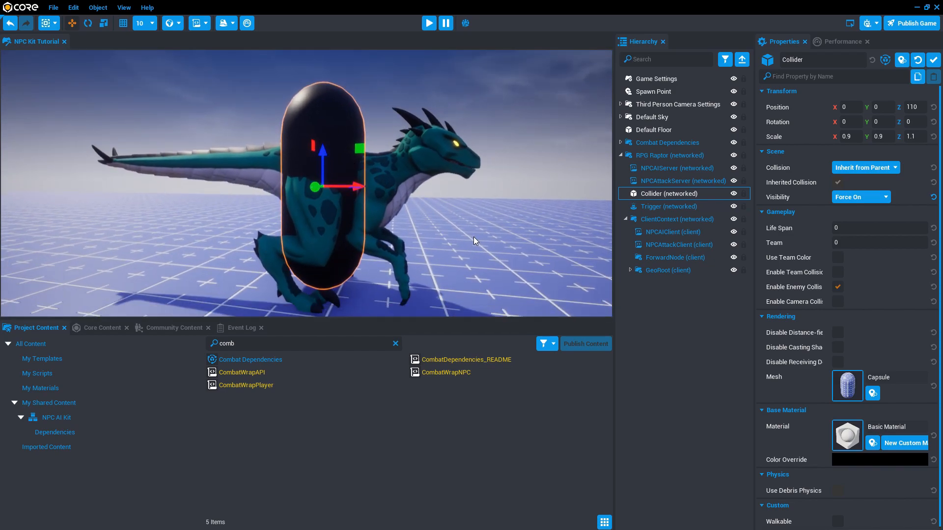
pyautogui.moveTo(472, 237); pyautogui.dragTo(414, 222, button='right')
pyautogui.click(859, 197)
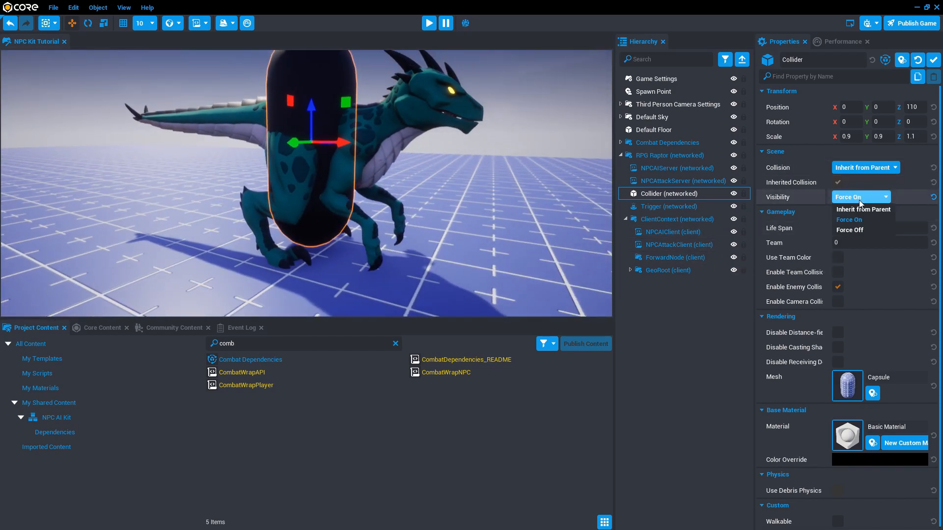
pyautogui.click(849, 230)
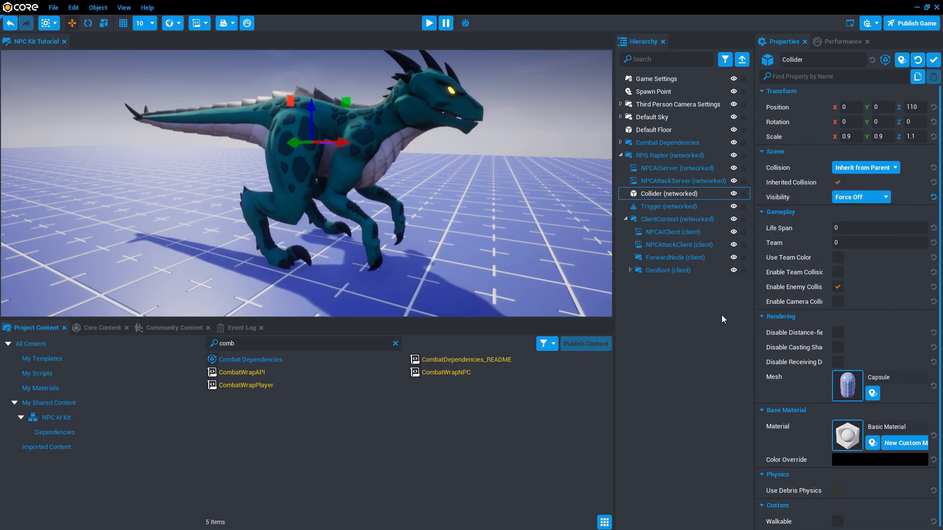
# Step: Inspect the raptor's Trigger by turning gizmo visibility on and off again
pyautogui.click(652, 208)
pyautogui.moveTo(420, 270); pyautogui.dragTo(440, 278, button='right')
pyautogui.press('v')
pyautogui.press('v')
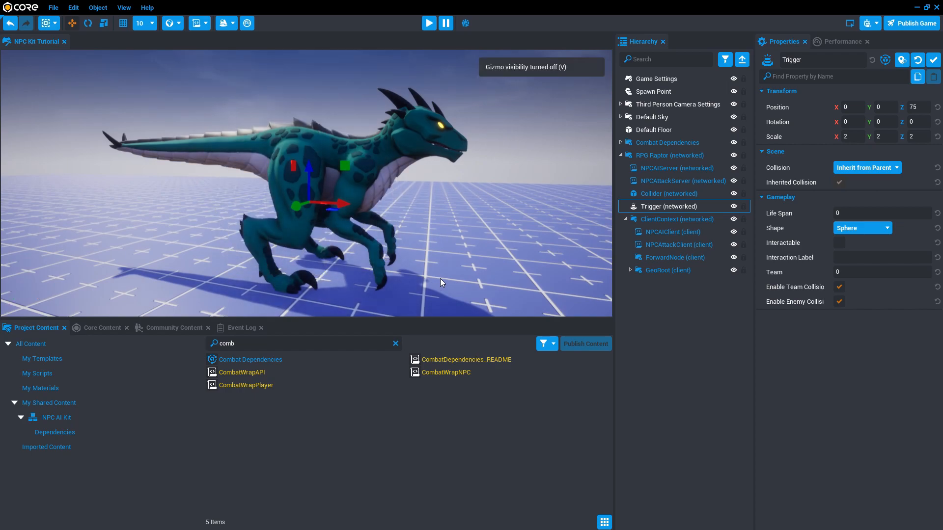
# Step: Hide and show the raptor's ClientContext group to check which parts of the model it holds
pyautogui.click(667, 221)
pyautogui.click(733, 219)
pyautogui.click(734, 220)
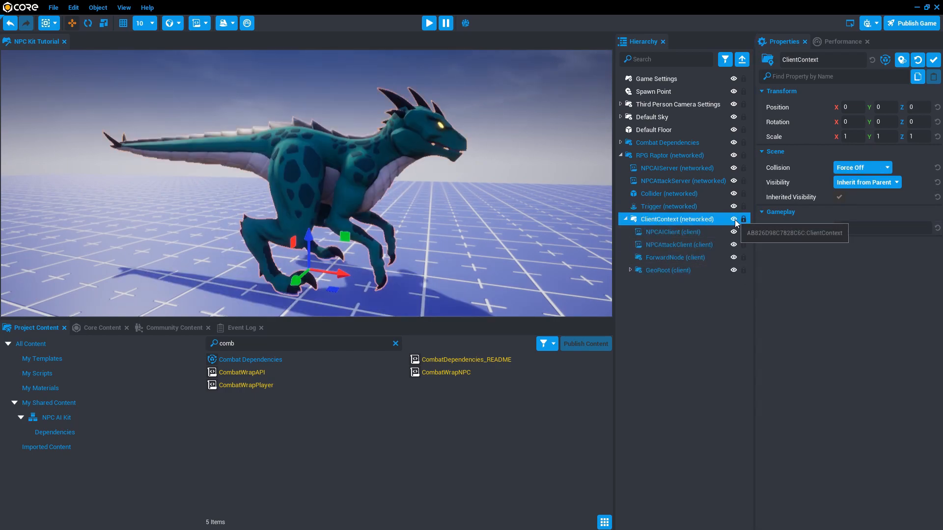
# Step: Inspect the NPCAIClient and NPCAttackClient script properties and expand the GeoRoot group
pyautogui.click(660, 234)
pyautogui.click(664, 245)
pyautogui.click(630, 270)
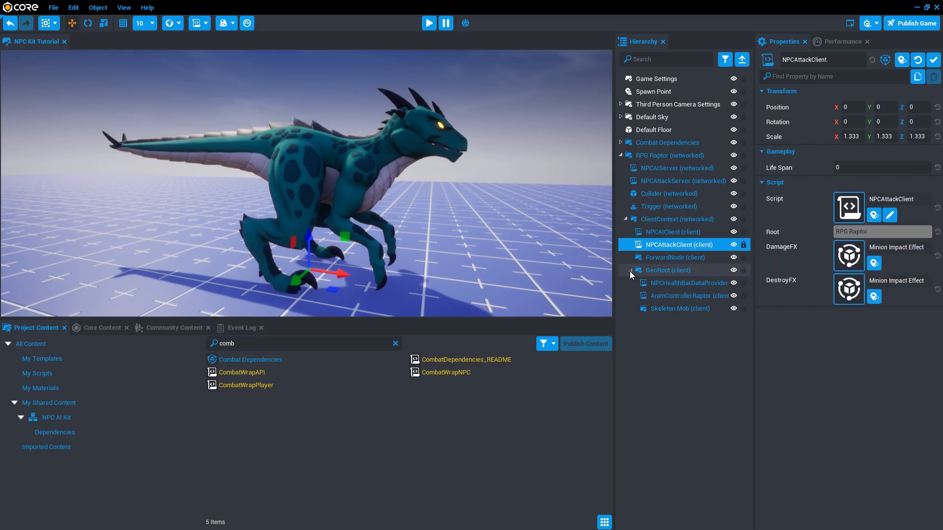
# Step: Locate the source of the raptor's Skeleton Mob mesh in Core Content and inspect the Skeleton Mob, Dragon Mob and Fox Mob animated meshes
pyautogui.click(666, 310)
pyautogui.keyDown('alt'); pyautogui.moveTo(515, 223); pyautogui.dragTo(447, 234); pyautogui.keyUp('alt')
pyautogui.click(872, 392)
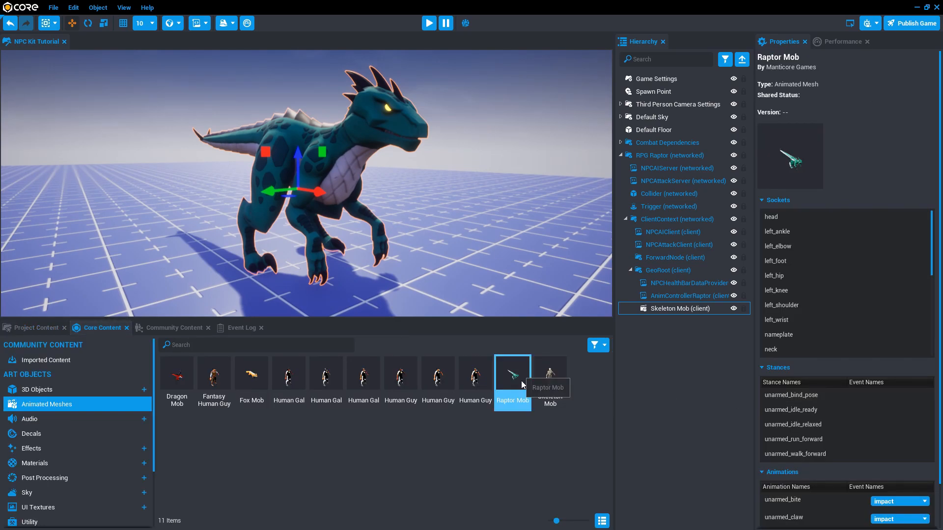
pyautogui.click(551, 381)
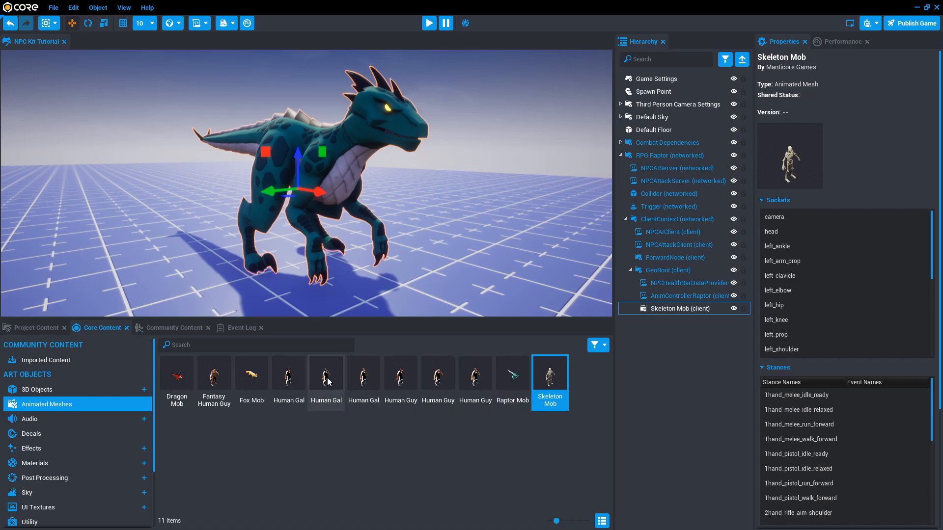
pyautogui.click(173, 381)
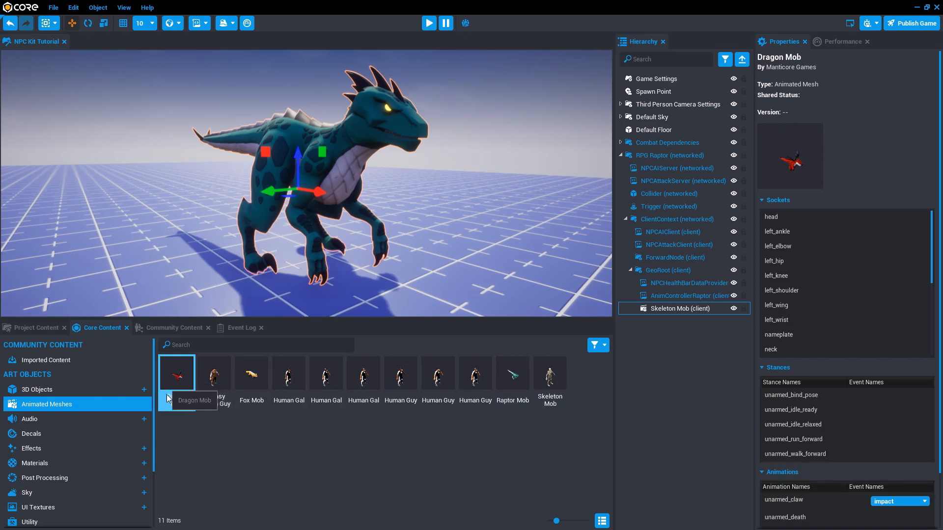
pyautogui.click(256, 375)
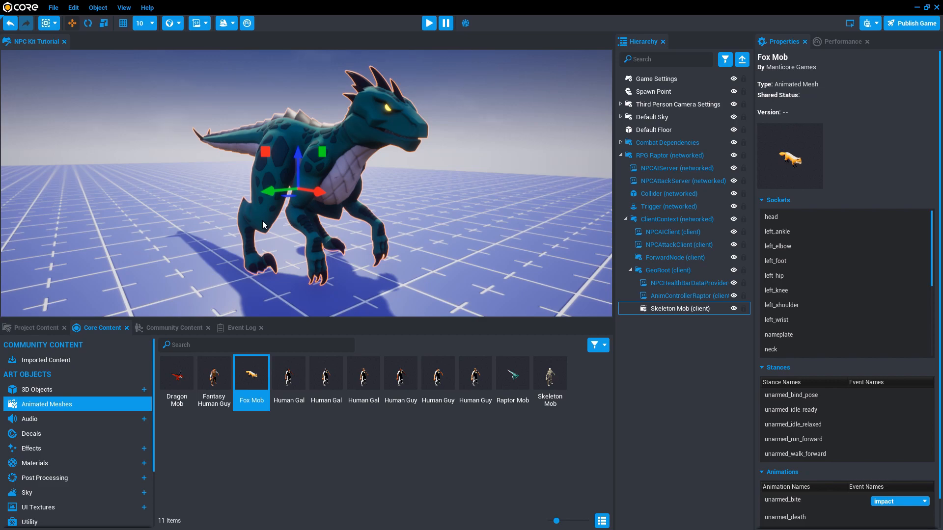
# Step: Search the project's scripts for "read" and open NPC_KIT_README
pyautogui.click(40, 328)
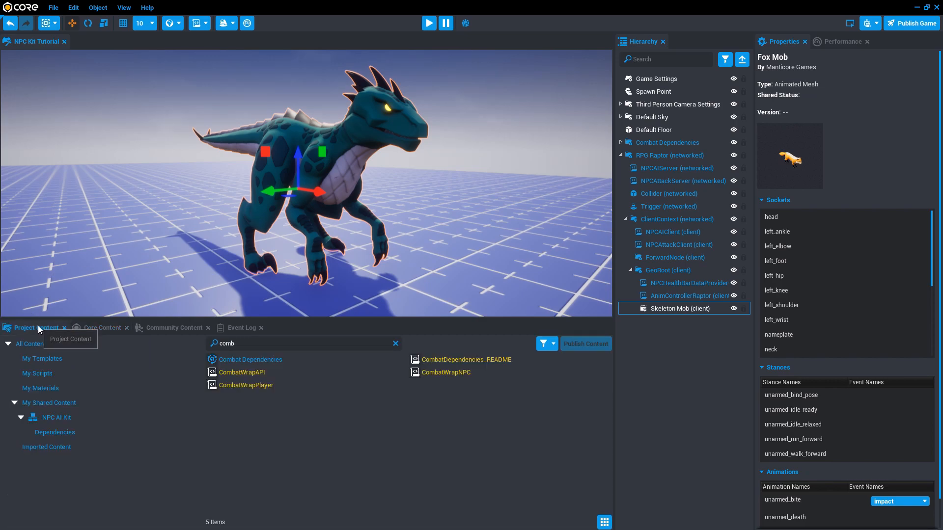
pyautogui.click(45, 372)
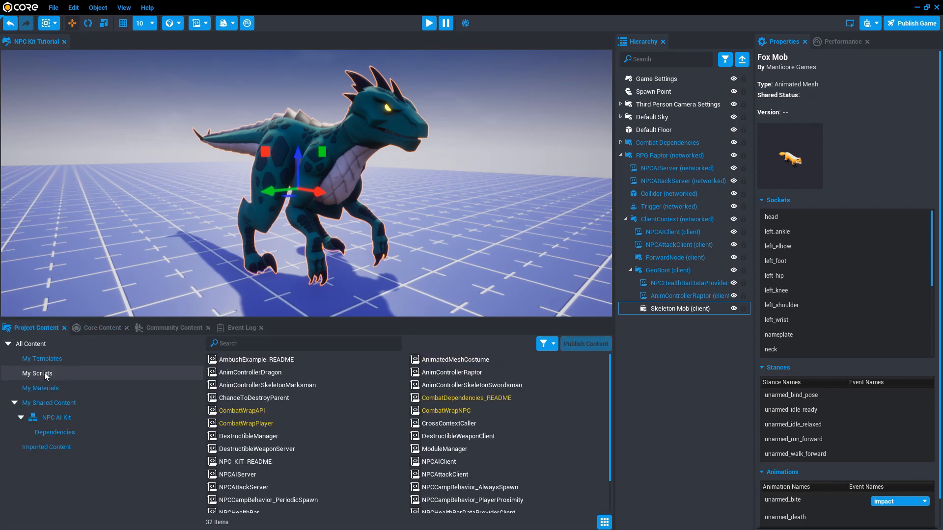
pyautogui.click(288, 343)
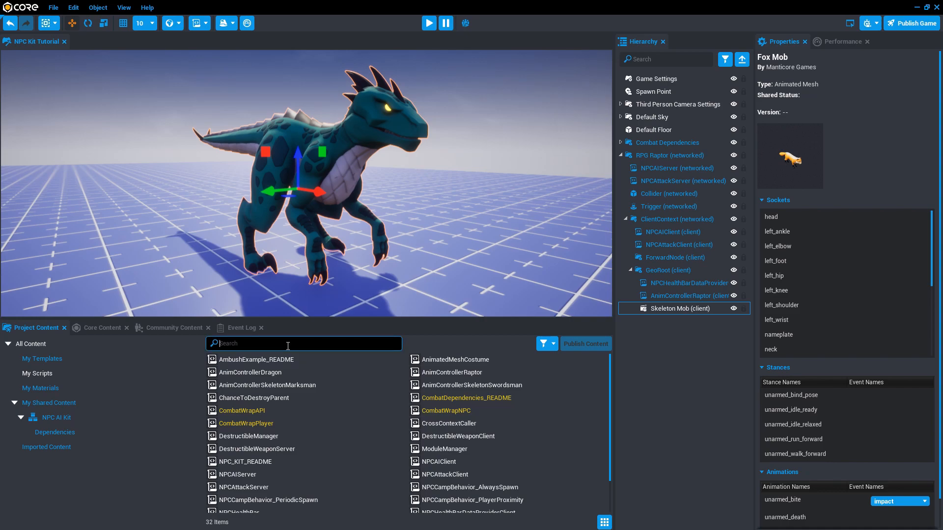
pyautogui.write('read')
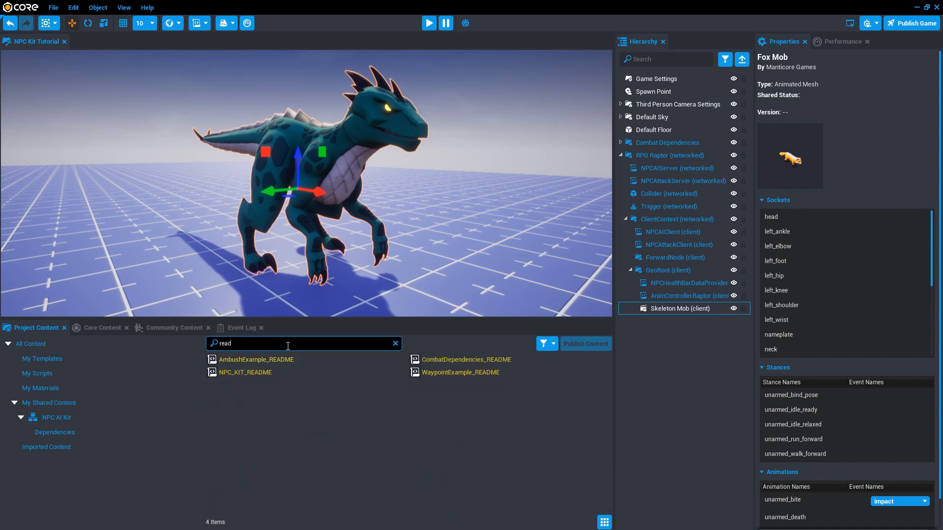
pyautogui.doubleClick(239, 373)
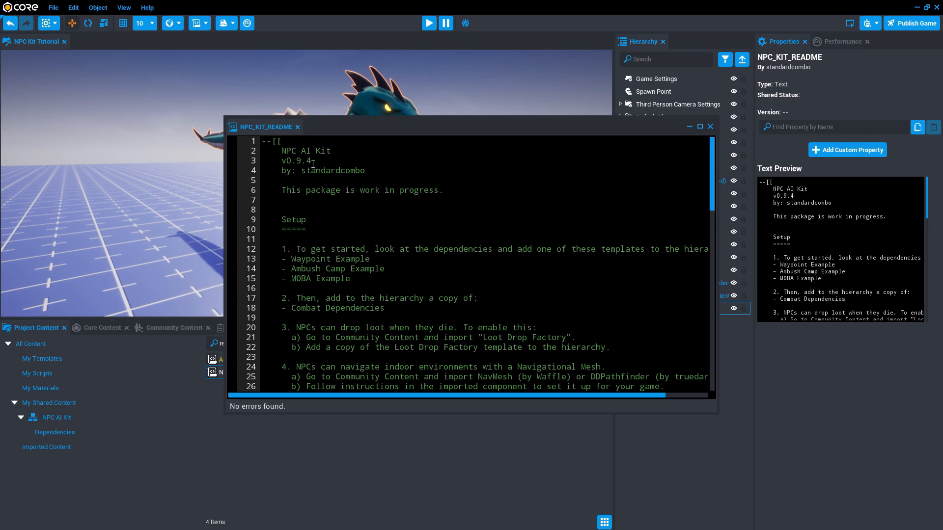